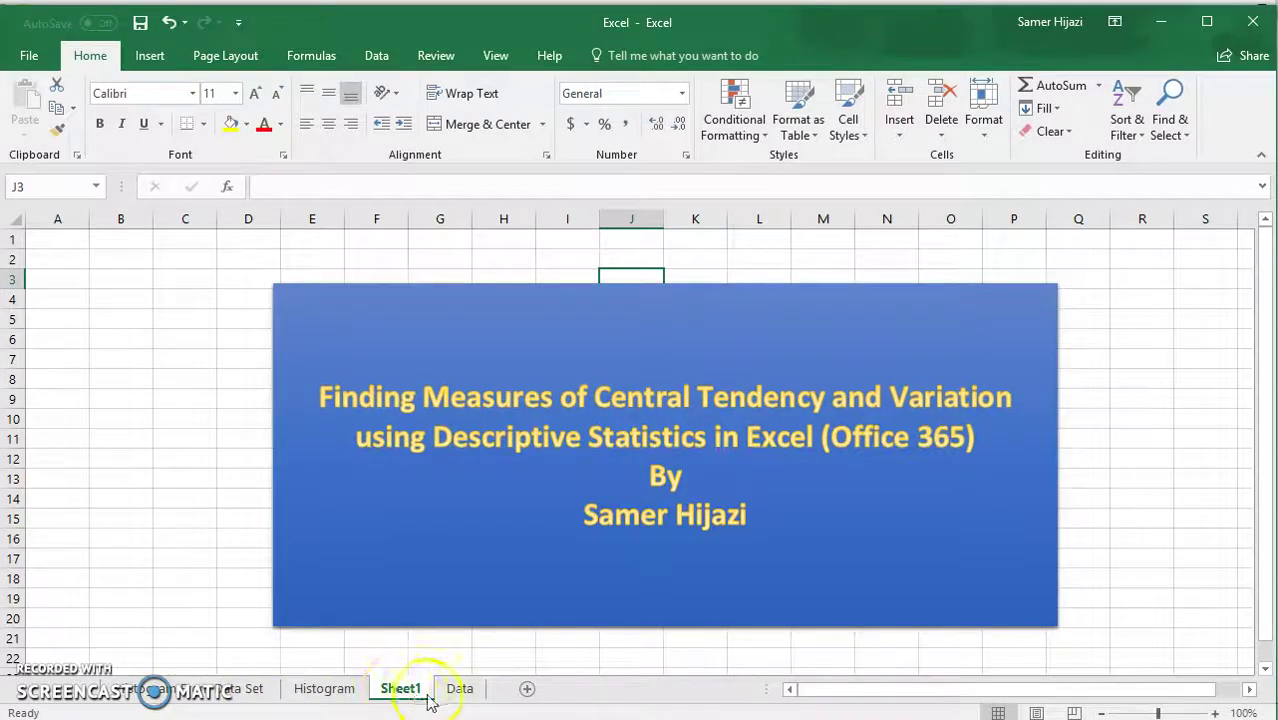
# Switch to the Data sheet with the Age column and its computed statistics
pyautogui.click(459, 689)
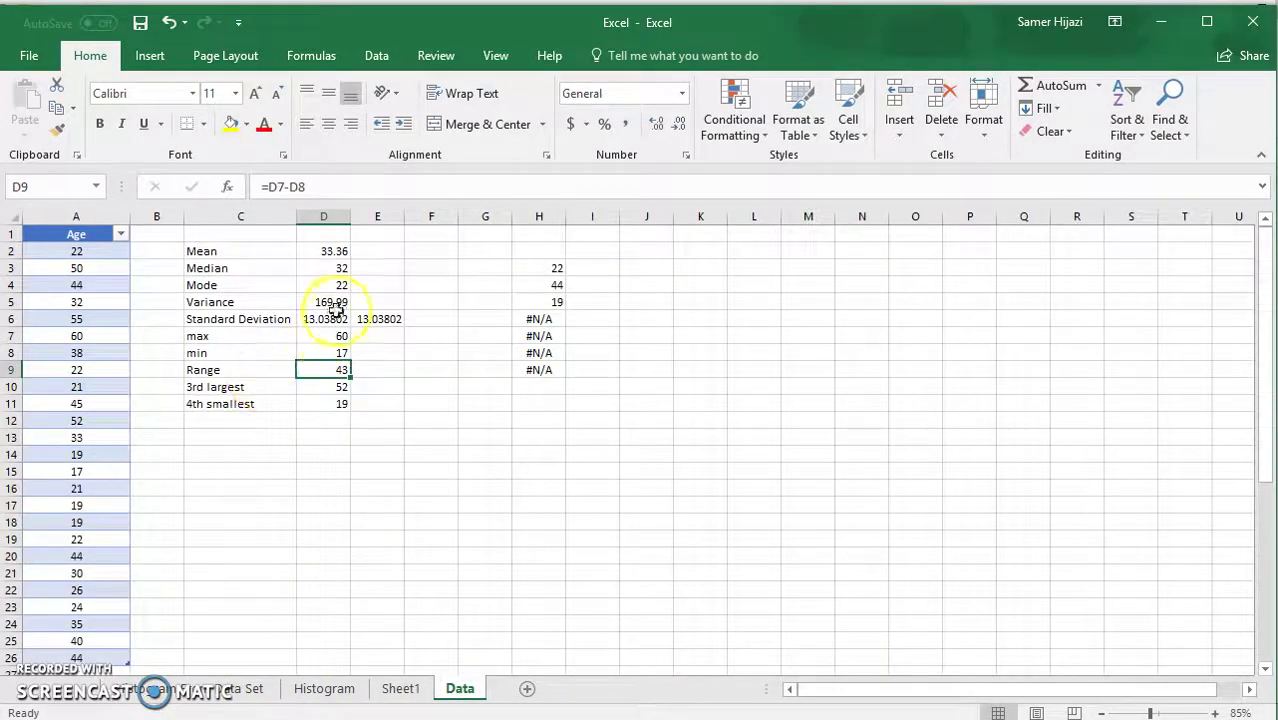
pyautogui.click(345, 251)
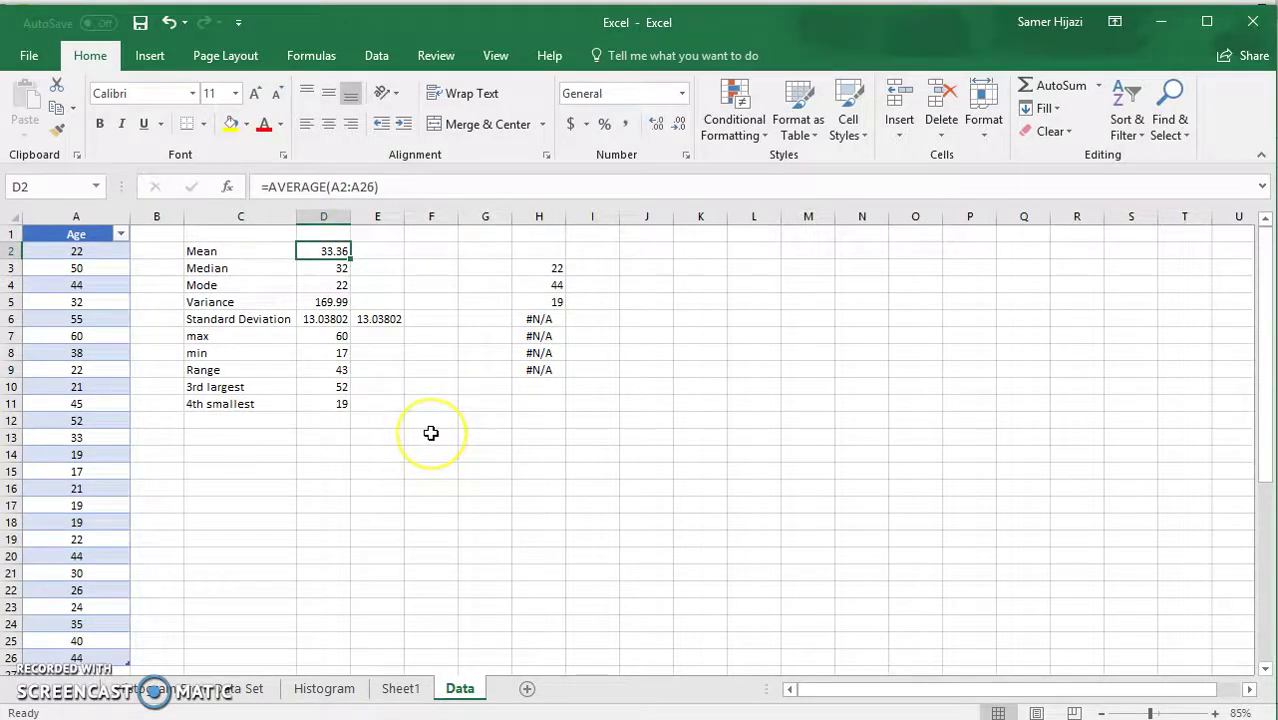
pyautogui.press('Down')
pyautogui.press('Down')
pyautogui.press('Down')
pyautogui.press('Down')
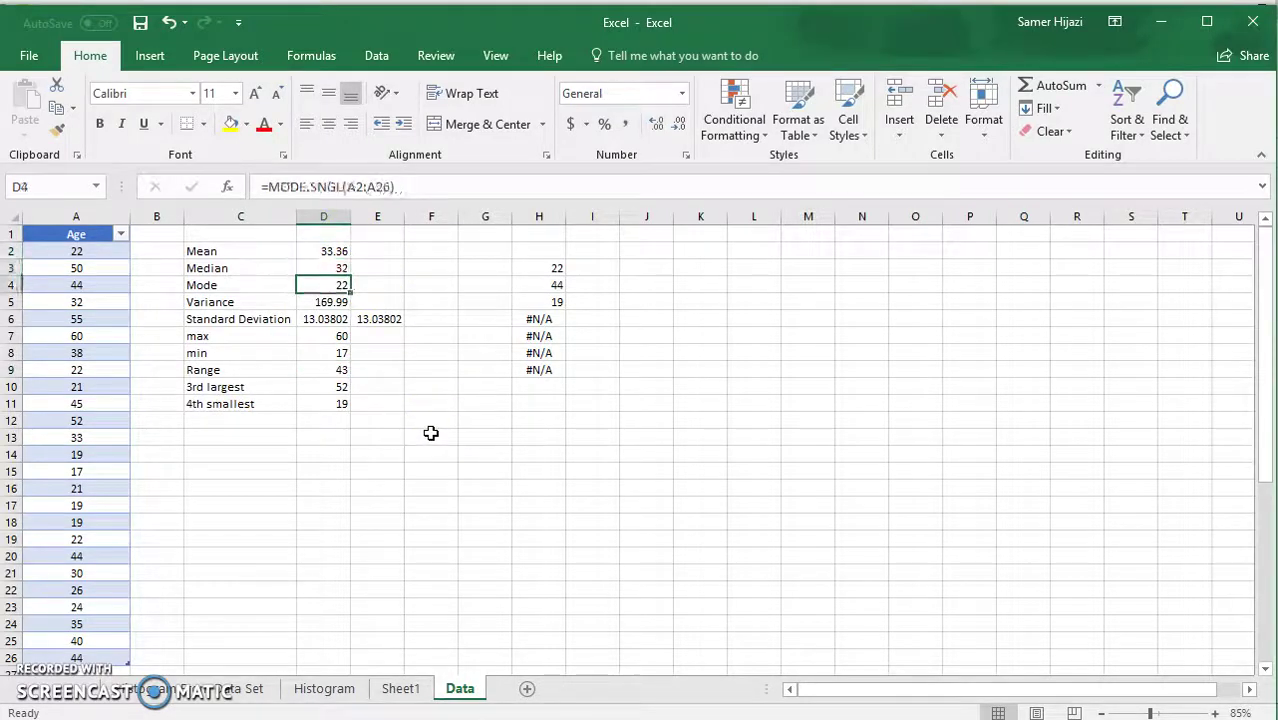
pyautogui.press('Up')
pyautogui.press('Up')
pyautogui.press('Up')
pyautogui.press('Up')
pyautogui.press('Down')
pyautogui.press('Down')
pyautogui.press('Down')
pyautogui.press('Down')
pyautogui.press('Down')
pyautogui.press('Down')
pyautogui.press('Down')
pyautogui.press('Down')
pyautogui.press('Down')
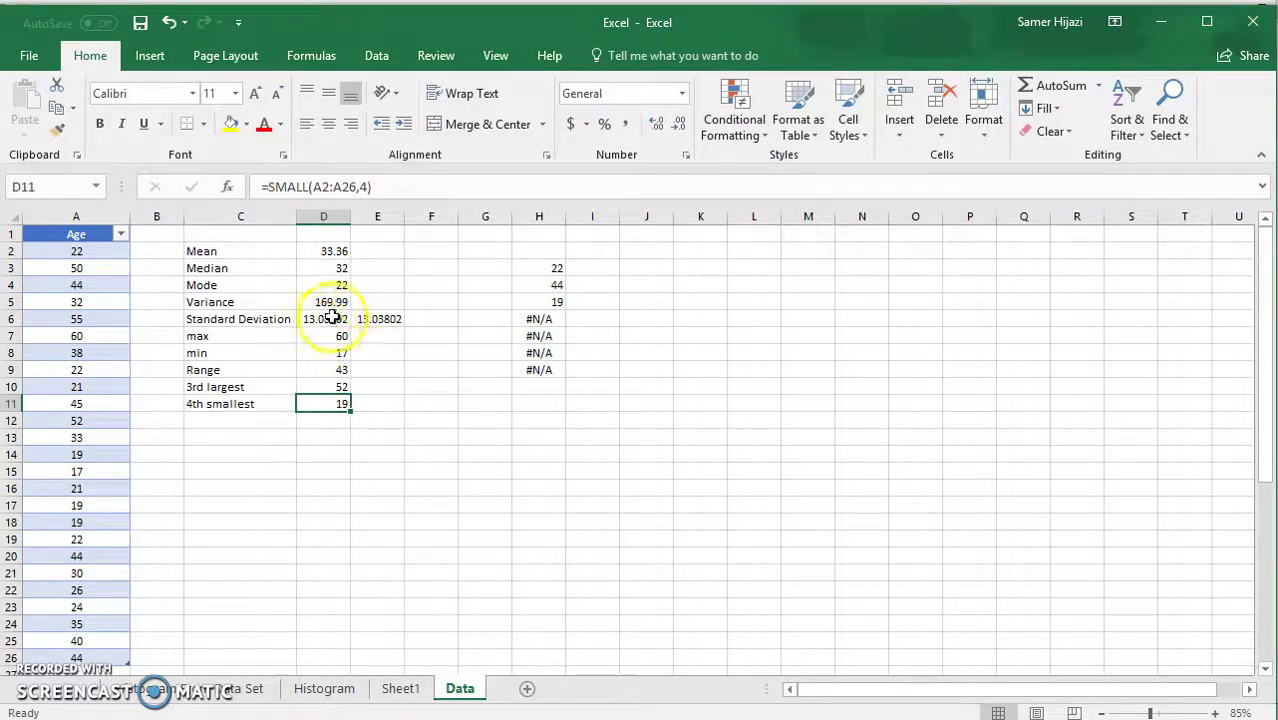
# Bring up the Data Analysis dialog from the Data tab and move it aside
pyautogui.click(377, 57)
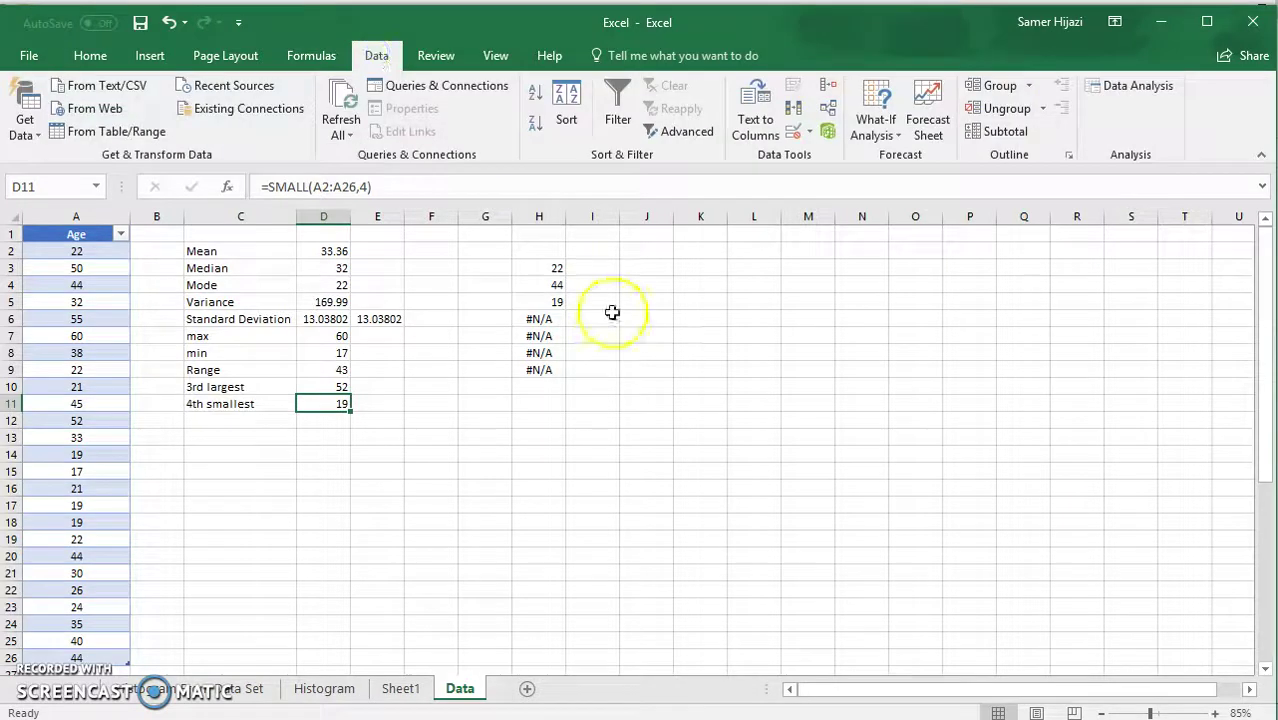
pyautogui.click(1142, 88)
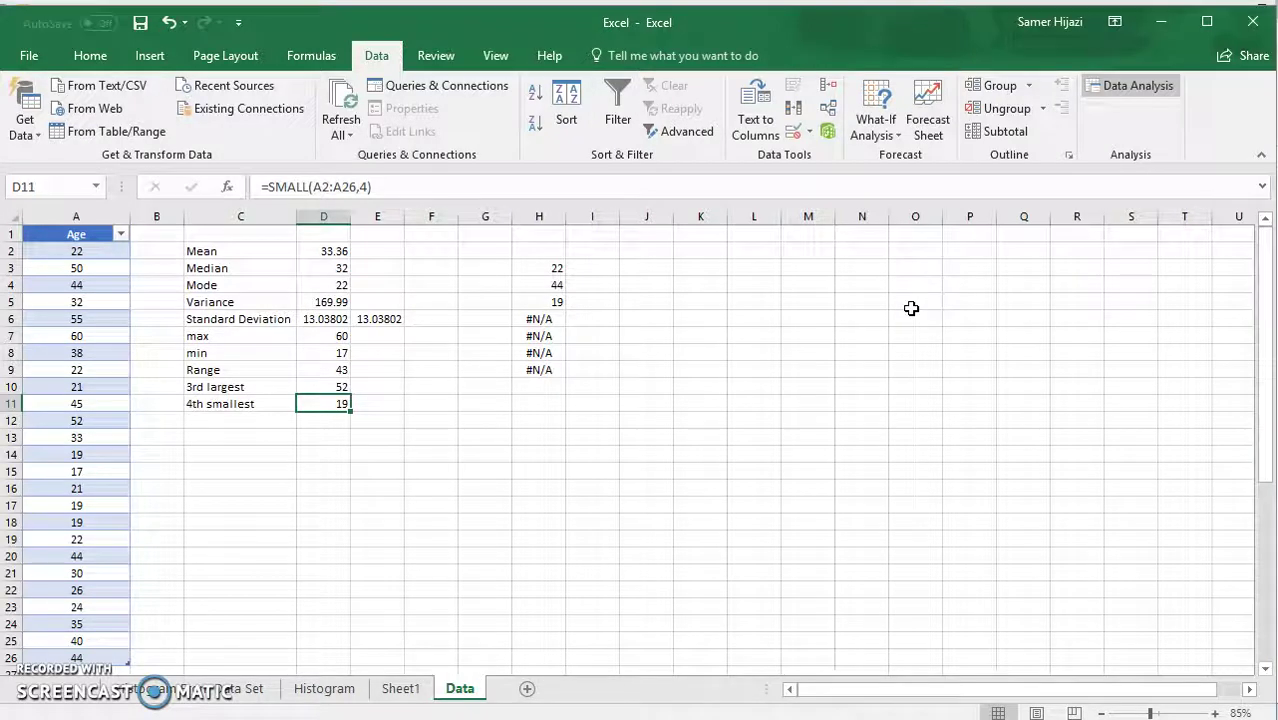
pyautogui.moveTo(787, 278); pyautogui.dragTo(938, 272)
pyautogui.moveTo(958, 342)
pyautogui.mouseDown()
pyautogui.moveTo(958, 422)
pyautogui.moveTo(952, 326)
pyautogui.moveTo(946, 414)
pyautogui.moveTo(953, 333)
pyautogui.mouseUp()
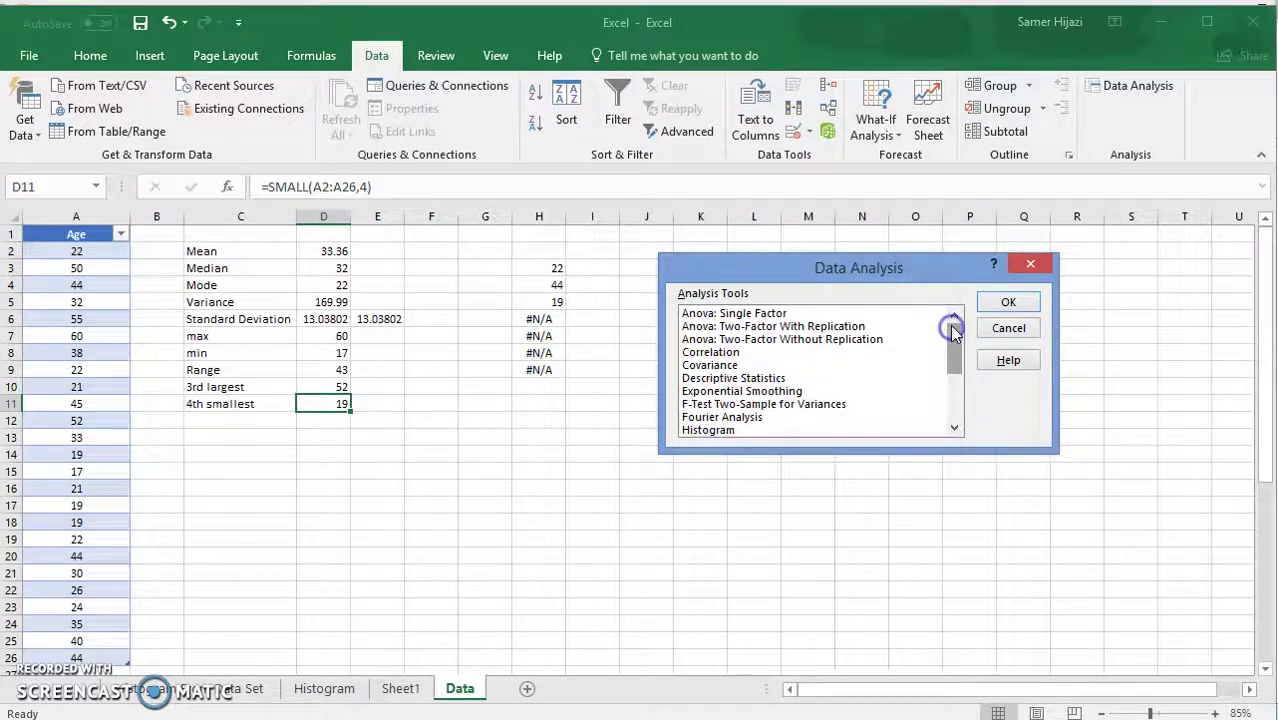
# Choose Descriptive Statistics from the Analysis Tools list and move its dialog lower
pyautogui.click(724, 379)
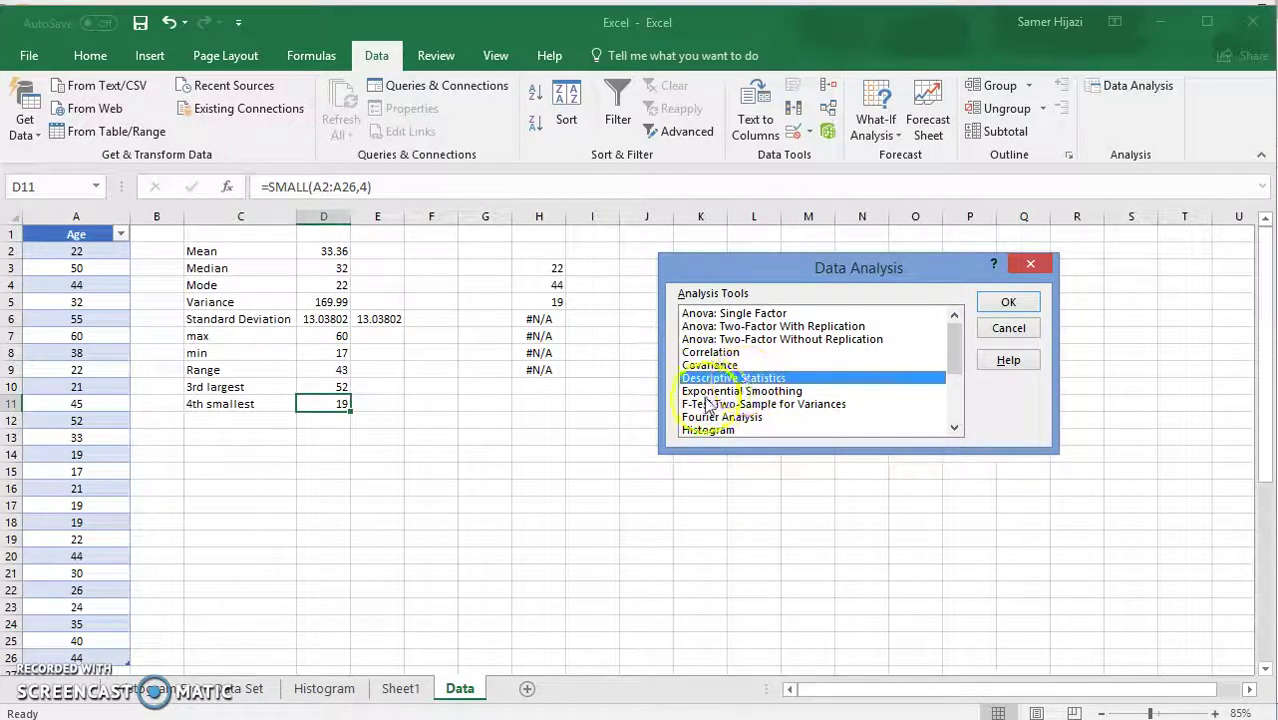
pyautogui.click(1003, 303)
pyautogui.moveTo(912, 196); pyautogui.dragTo(922, 300)
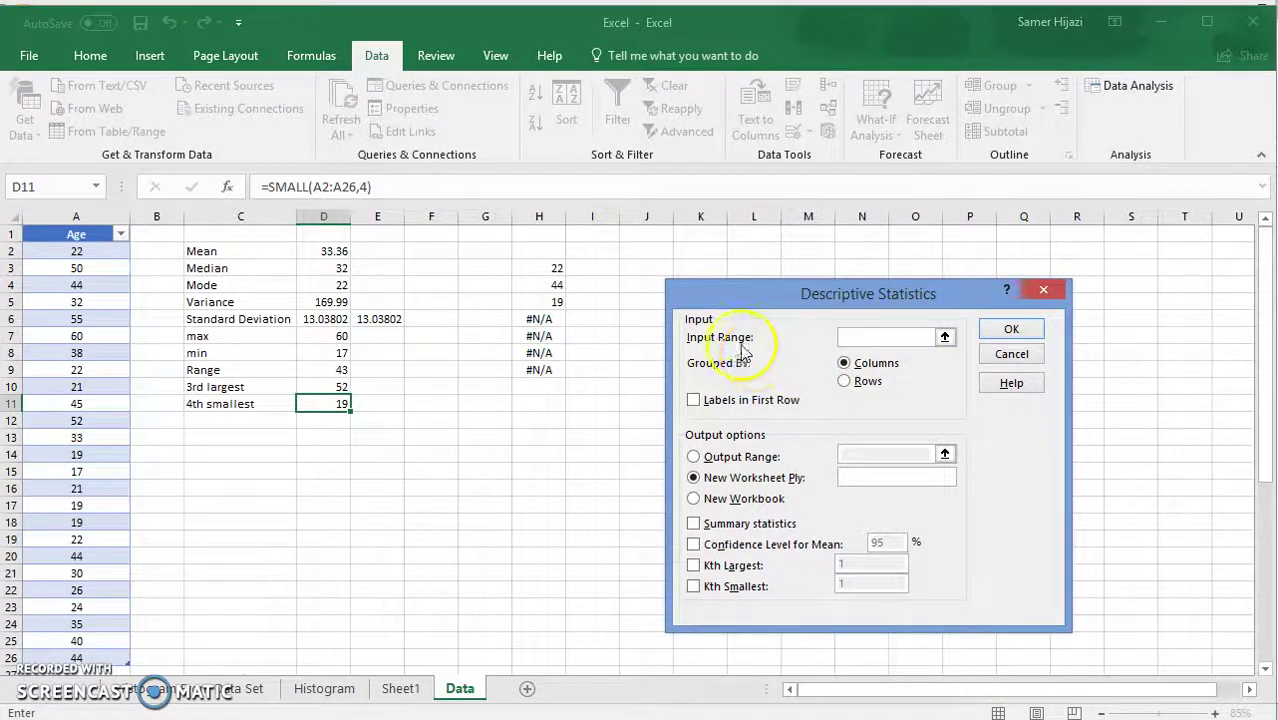
# Set the input range to the Age values $A$2:$A$26, grouped by columns
pyautogui.click(943, 338)
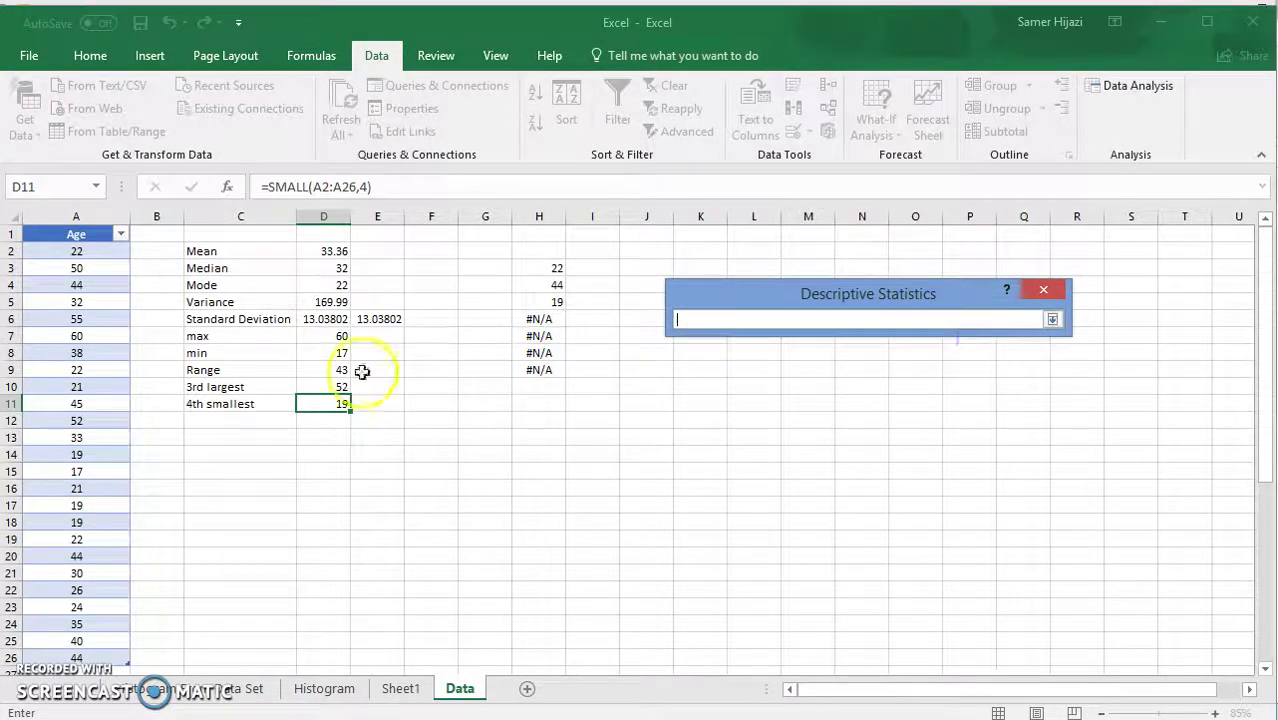
pyautogui.moveTo(100, 252); pyautogui.dragTo(122, 566)
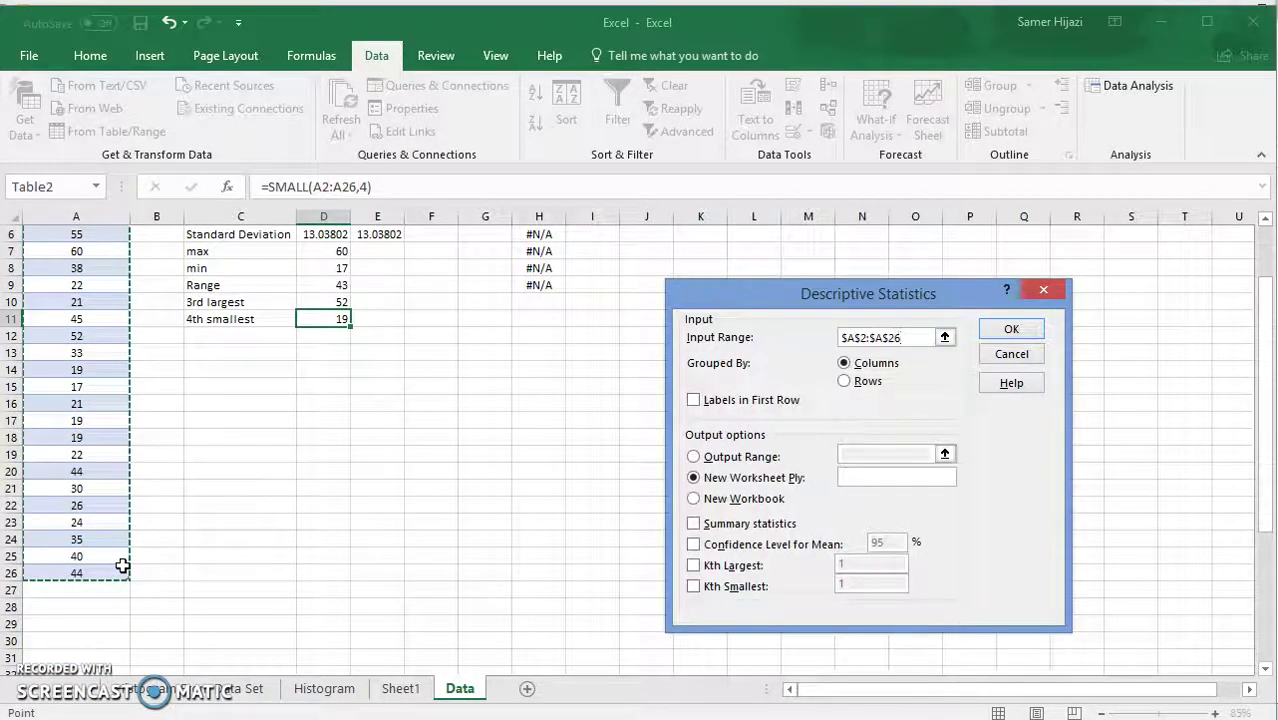
pyautogui.scroll(2, 510, 350)
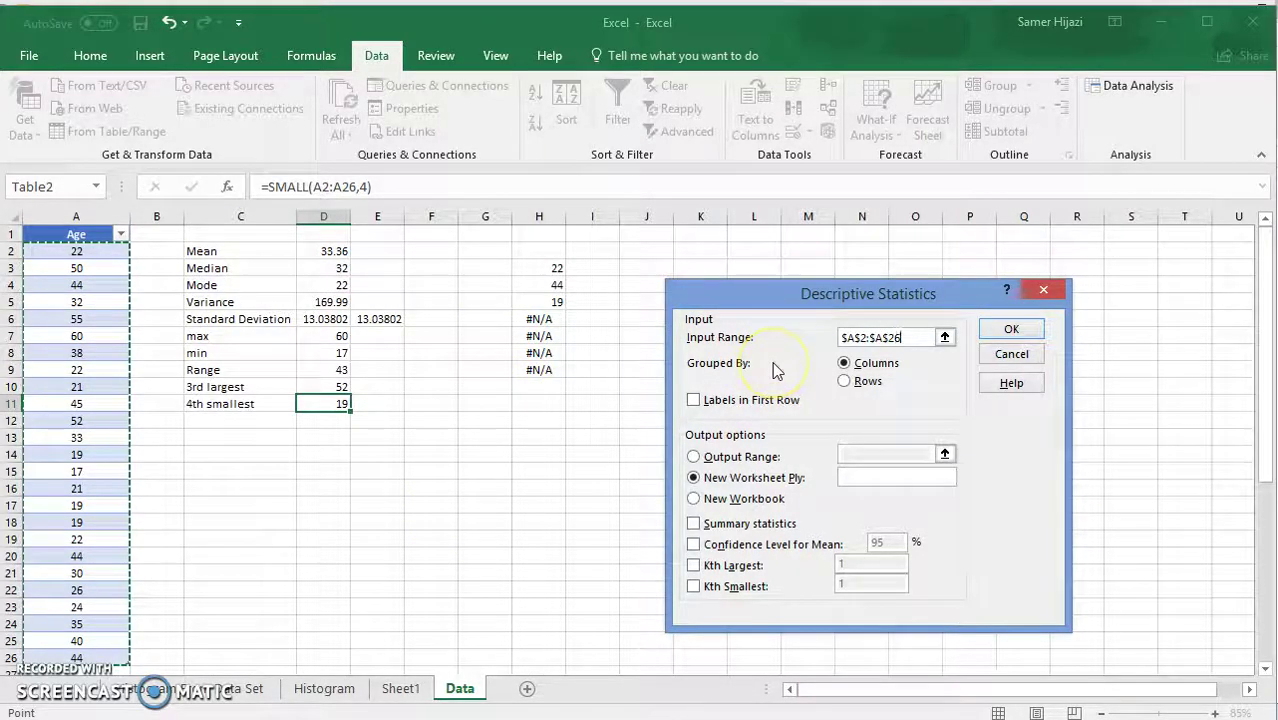
pyautogui.moveTo(864, 293); pyautogui.dragTo(822, 238)
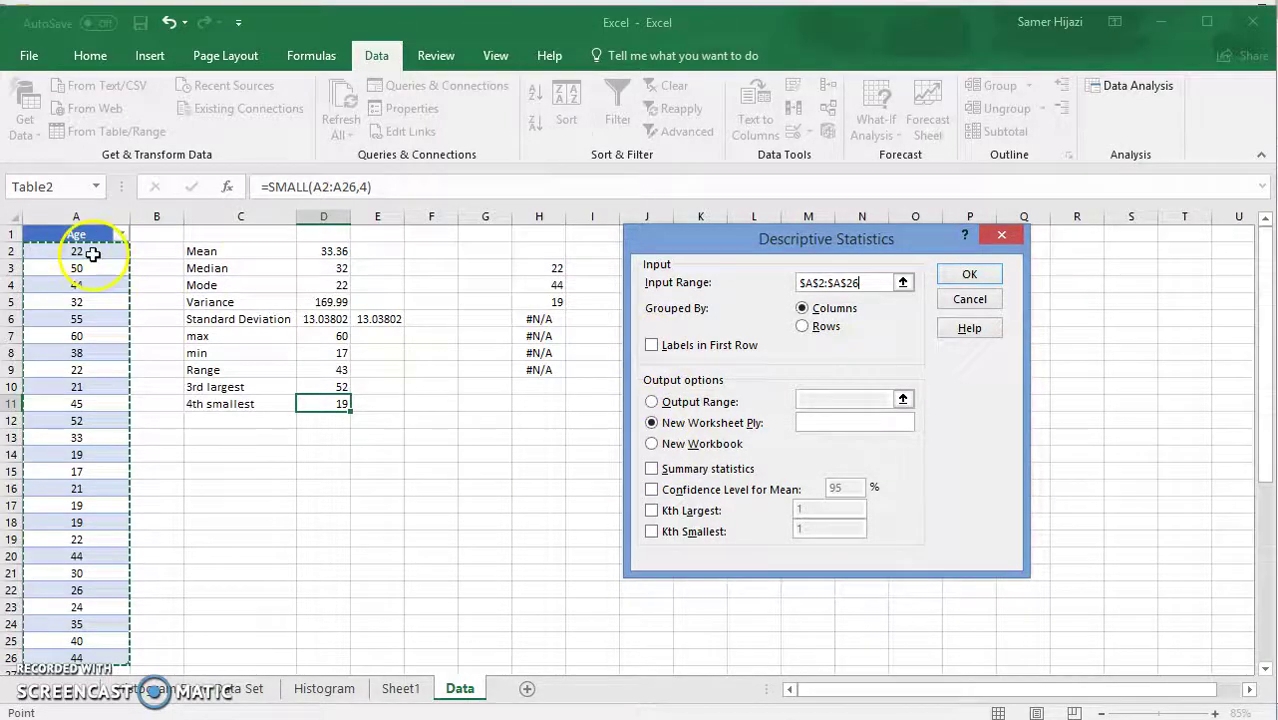
# Leave Labels in First Row unticked and choose Output Range instead of a new worksheet ply
pyautogui.click(652, 346)
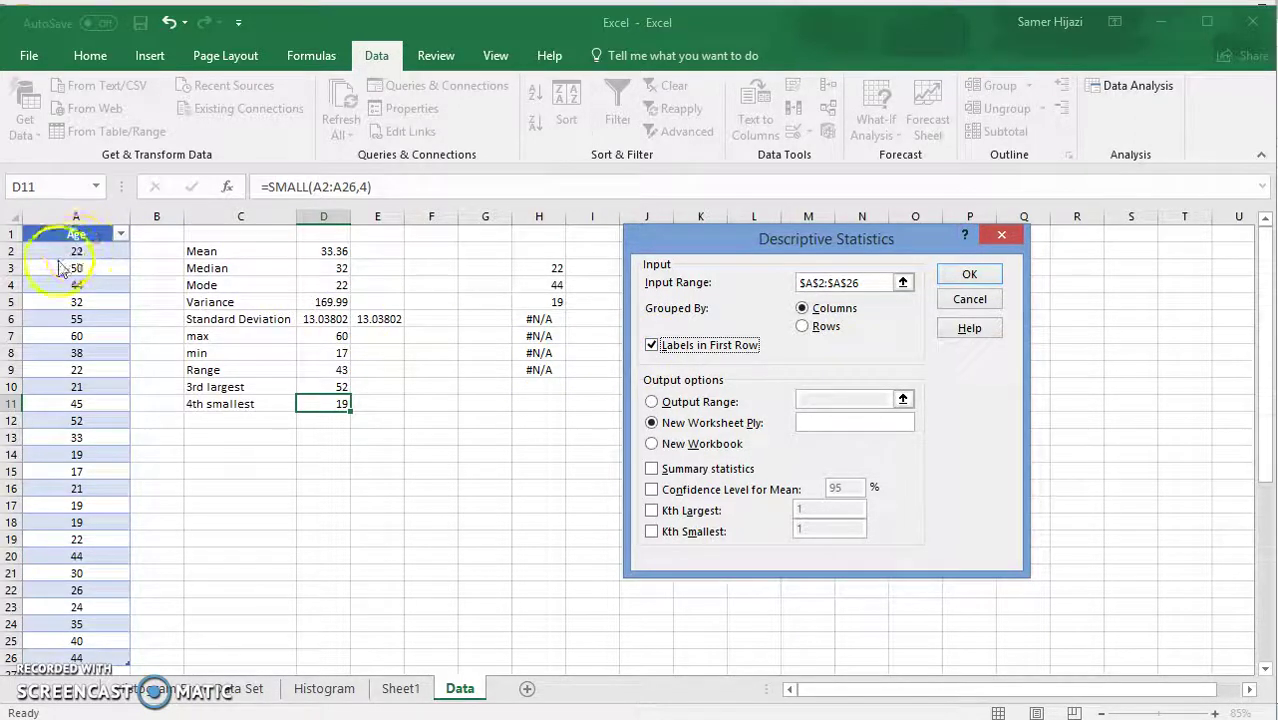
pyautogui.click(651, 345)
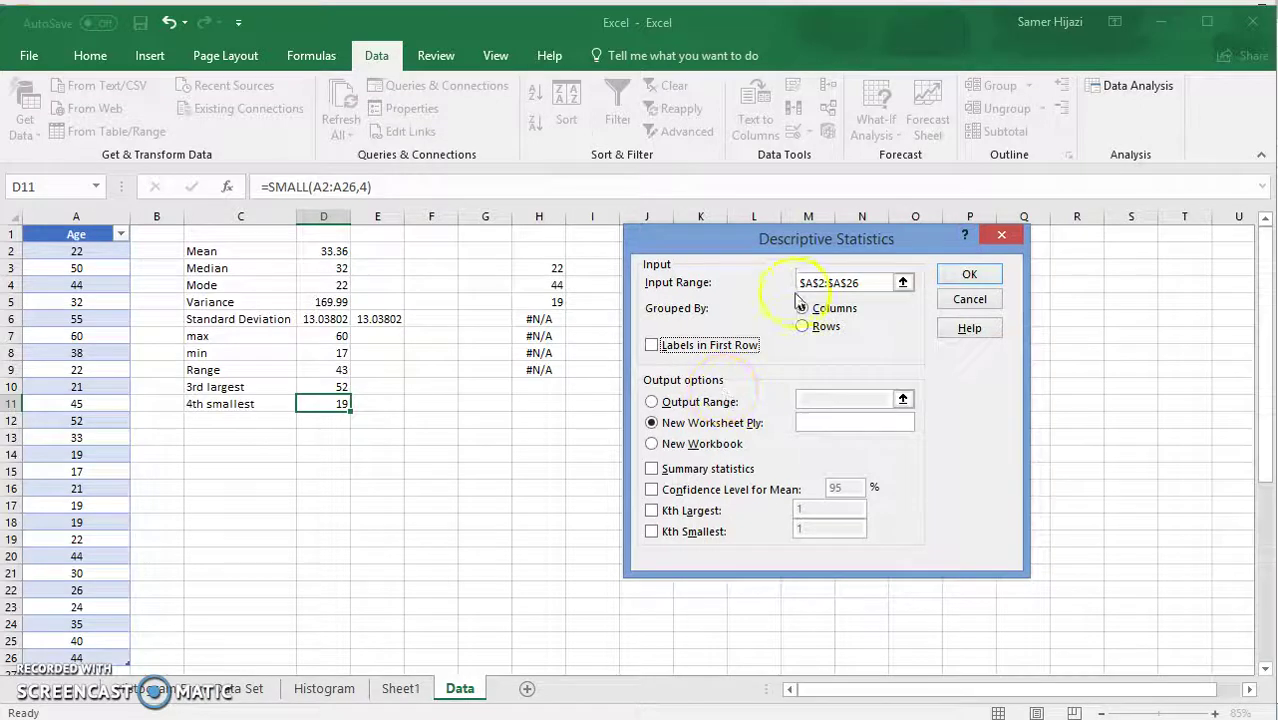
pyautogui.moveTo(809, 253); pyautogui.dragTo(958, 248)
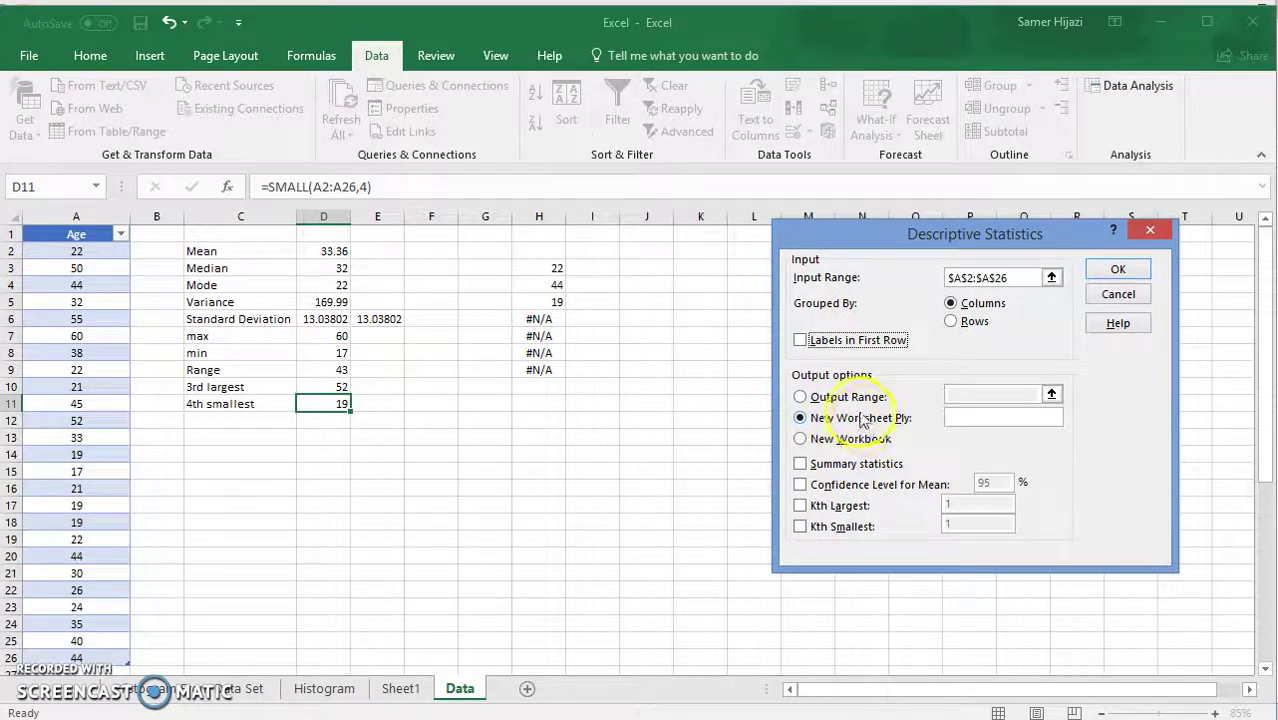
pyautogui.click(820, 397)
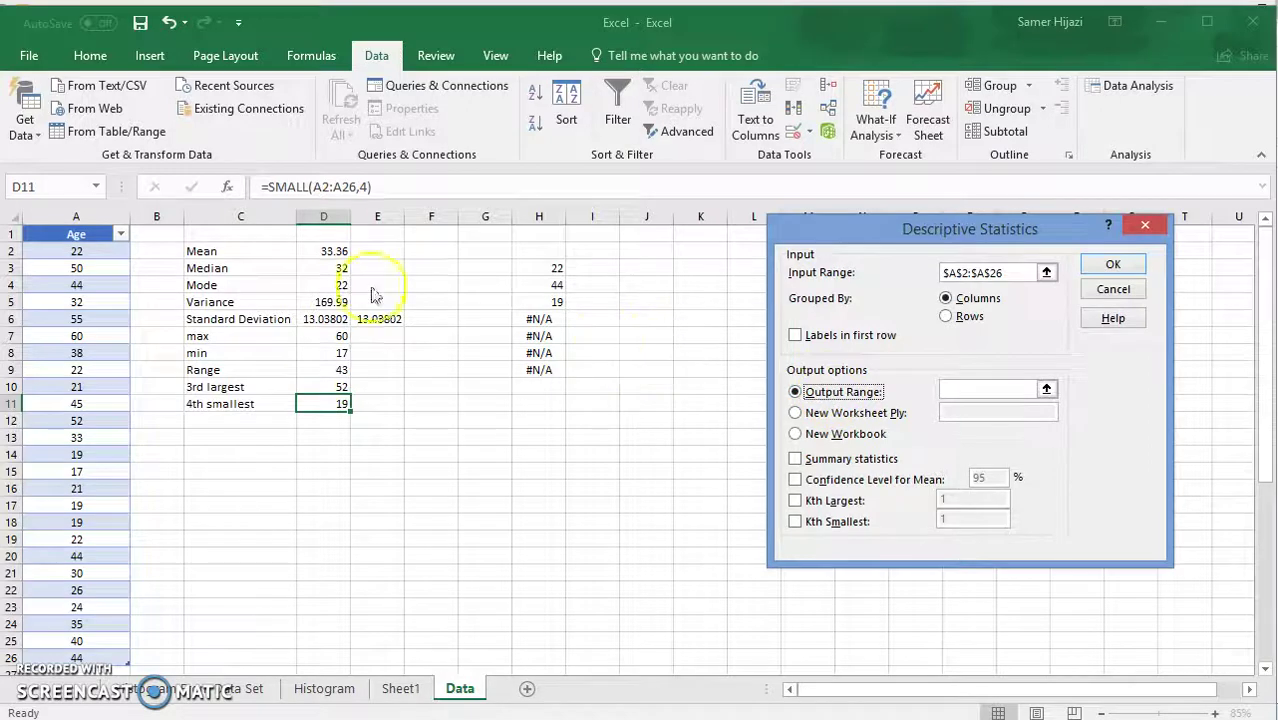
# Set the output range to $J$1 and tick Summary statistics
pyautogui.click(1047, 391)
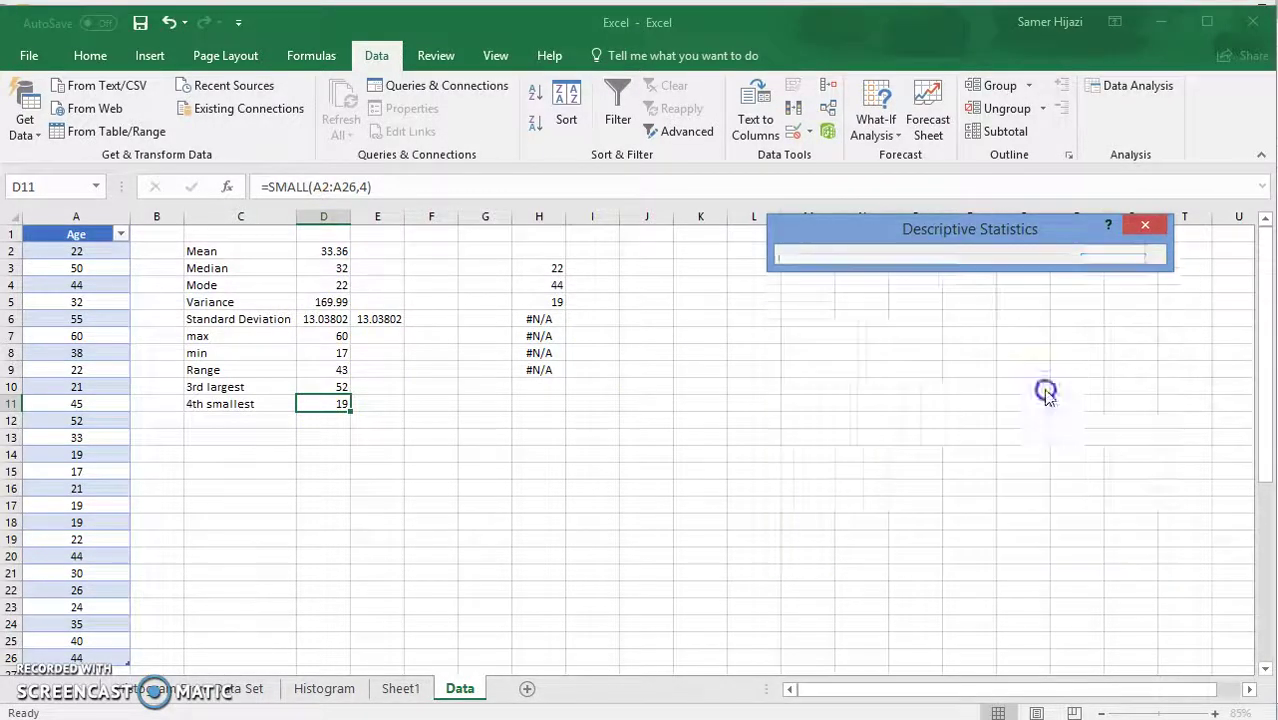
pyautogui.click(658, 233)
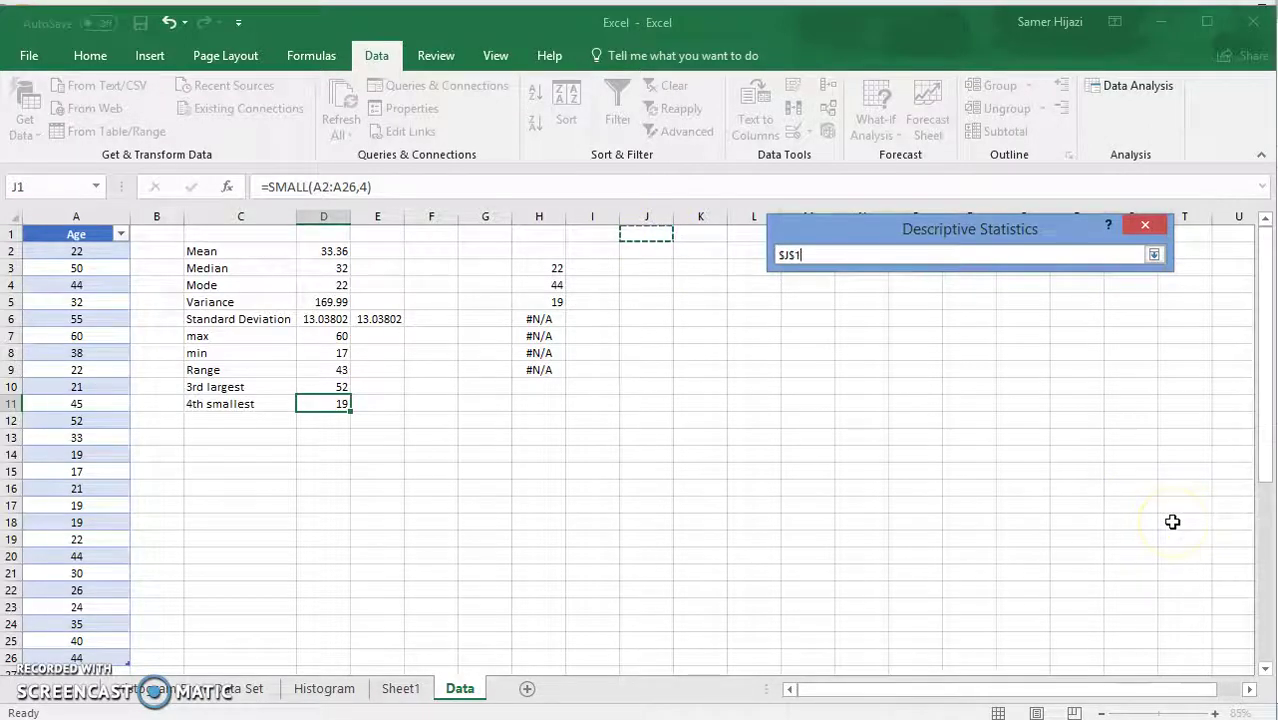
pyautogui.press('Return')
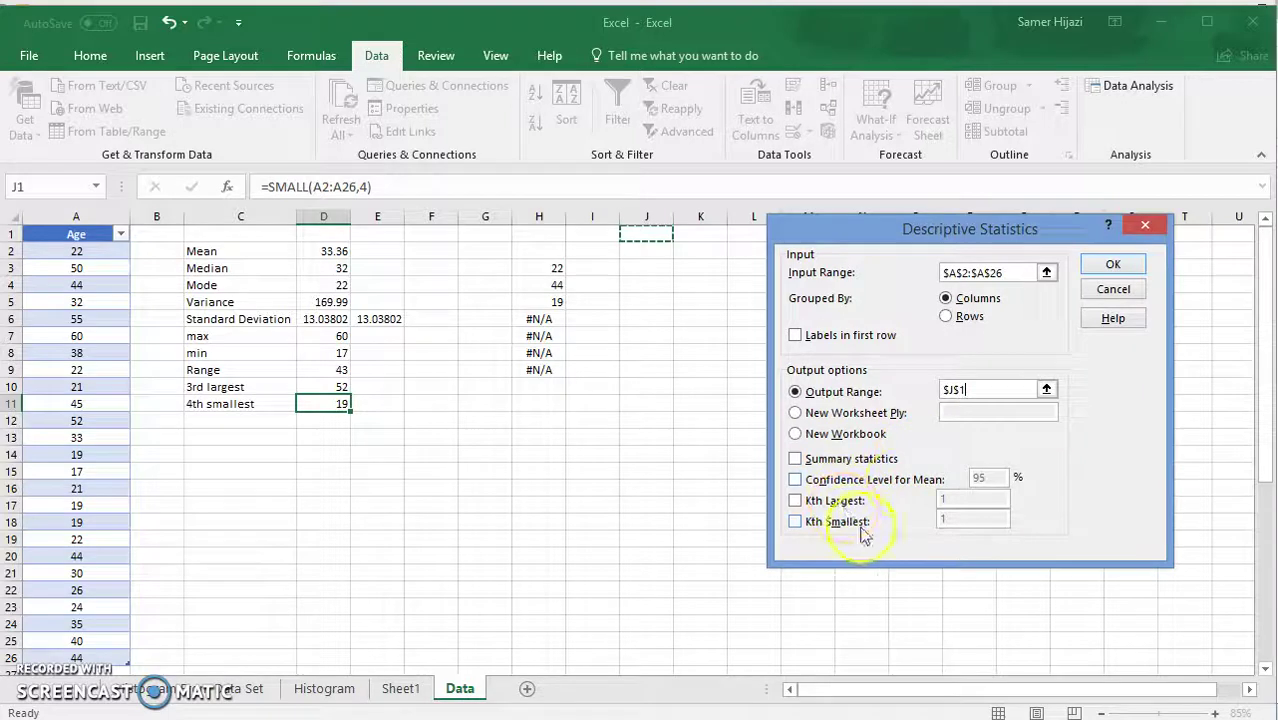
pyautogui.click(806, 467)
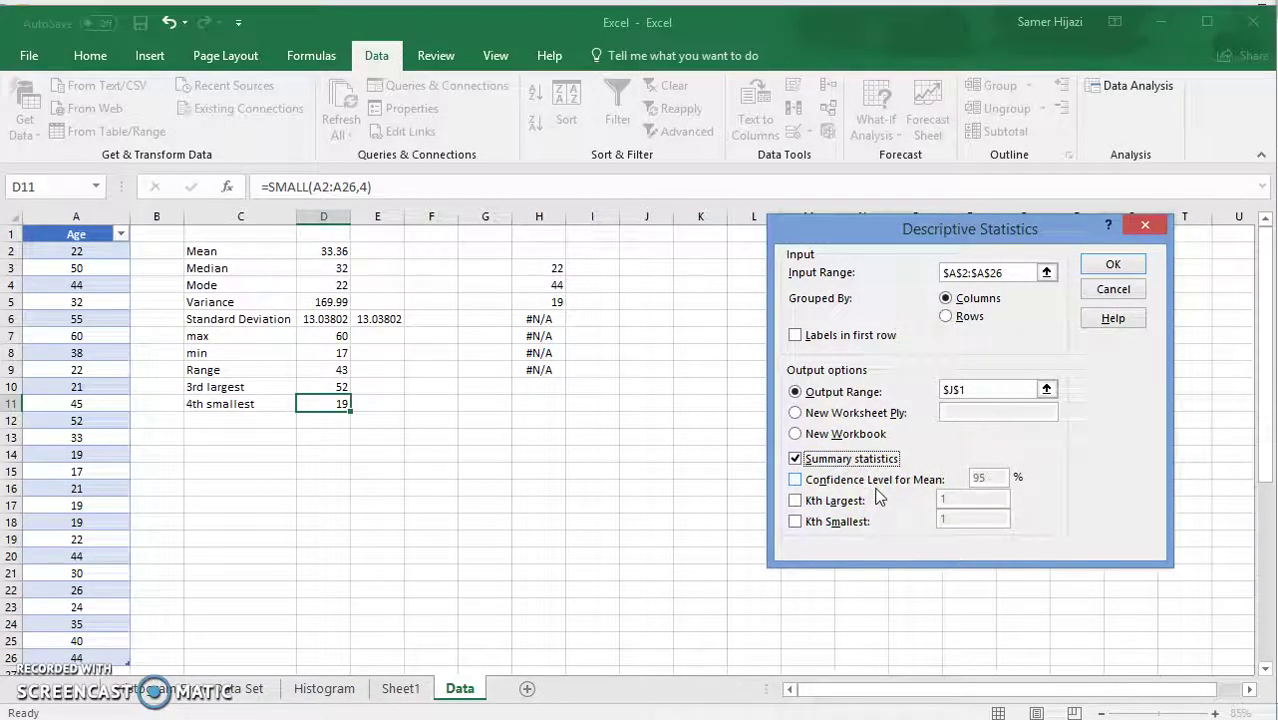
# Add Kth Largest 3 and Kth Smallest 4, then run the analysis into J1:K17
pyautogui.click(823, 503)
pyautogui.press('Return')
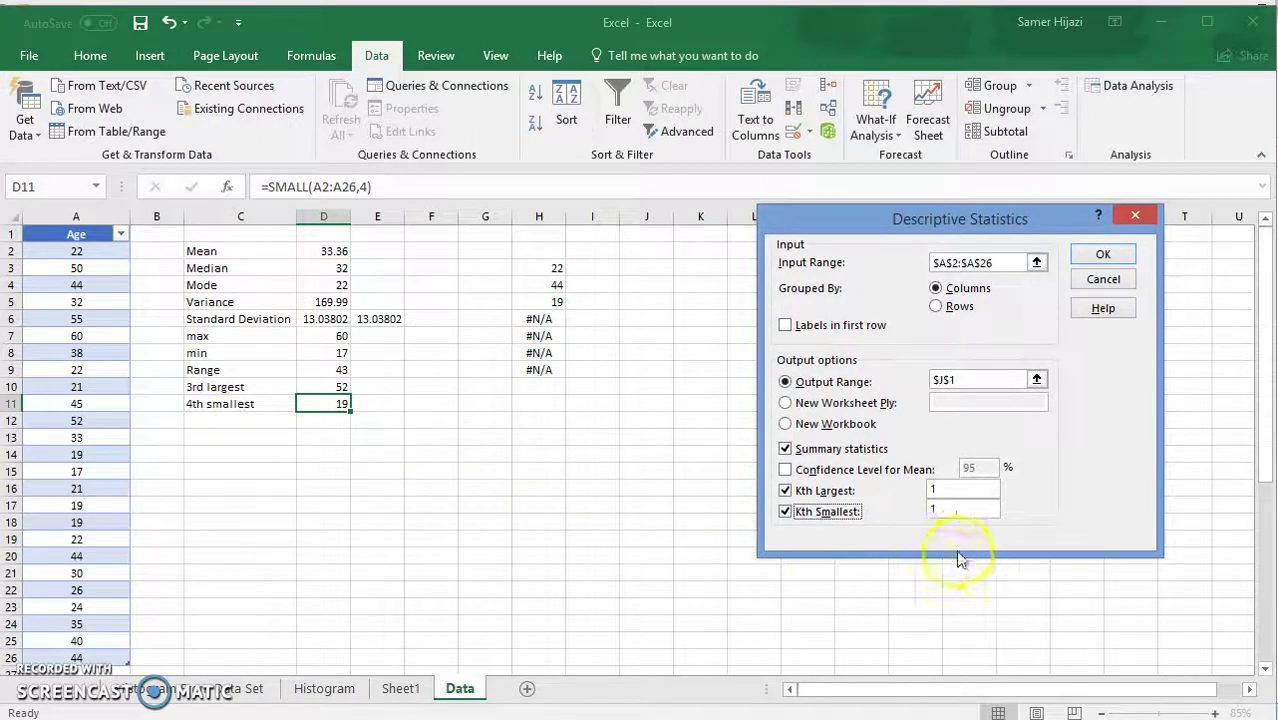
pyautogui.click(932, 491)
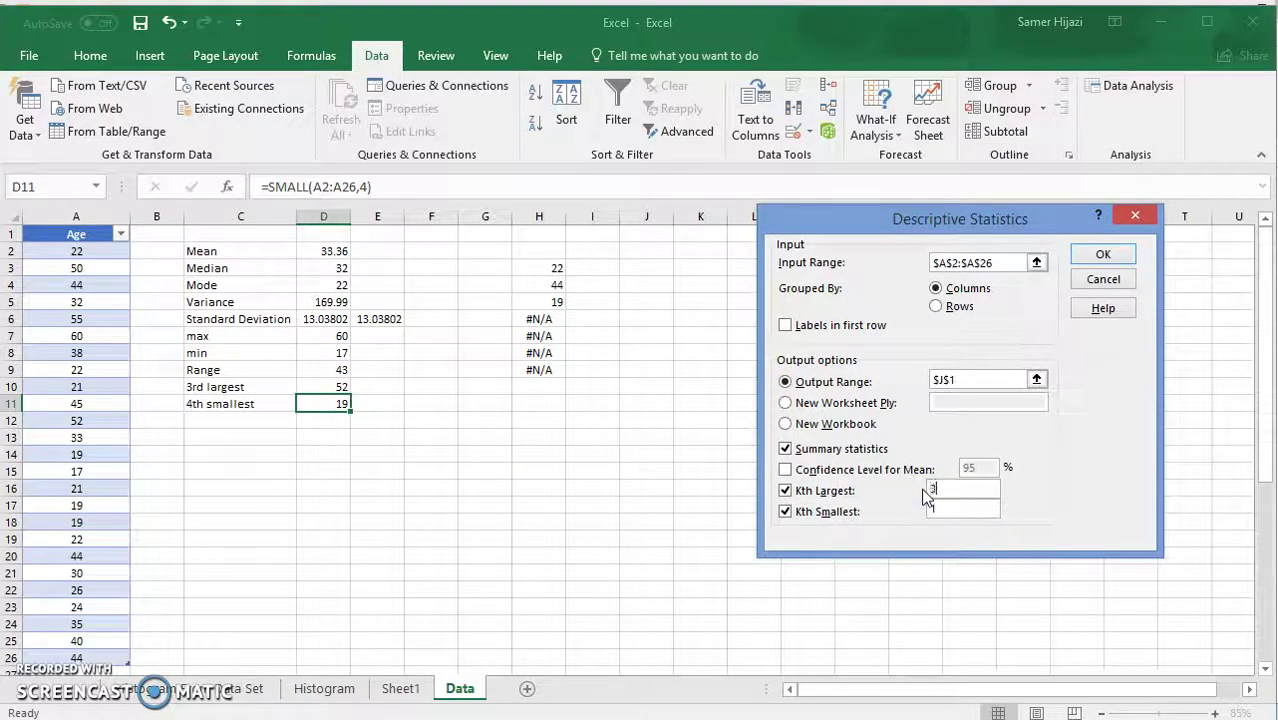
pyautogui.click(932, 509)
pyautogui.click(1122, 257)
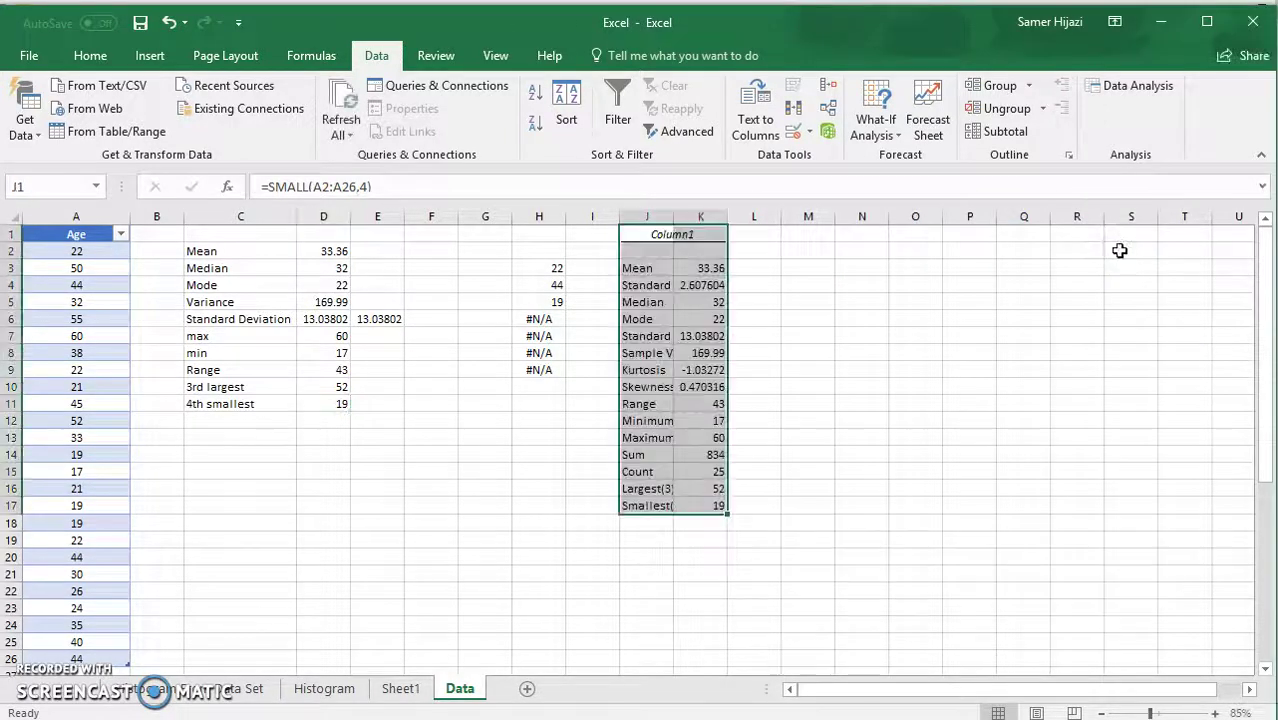
# Widen columns J and K to fit the statistic labels and full-precision values
pyautogui.doubleClick(672, 217)
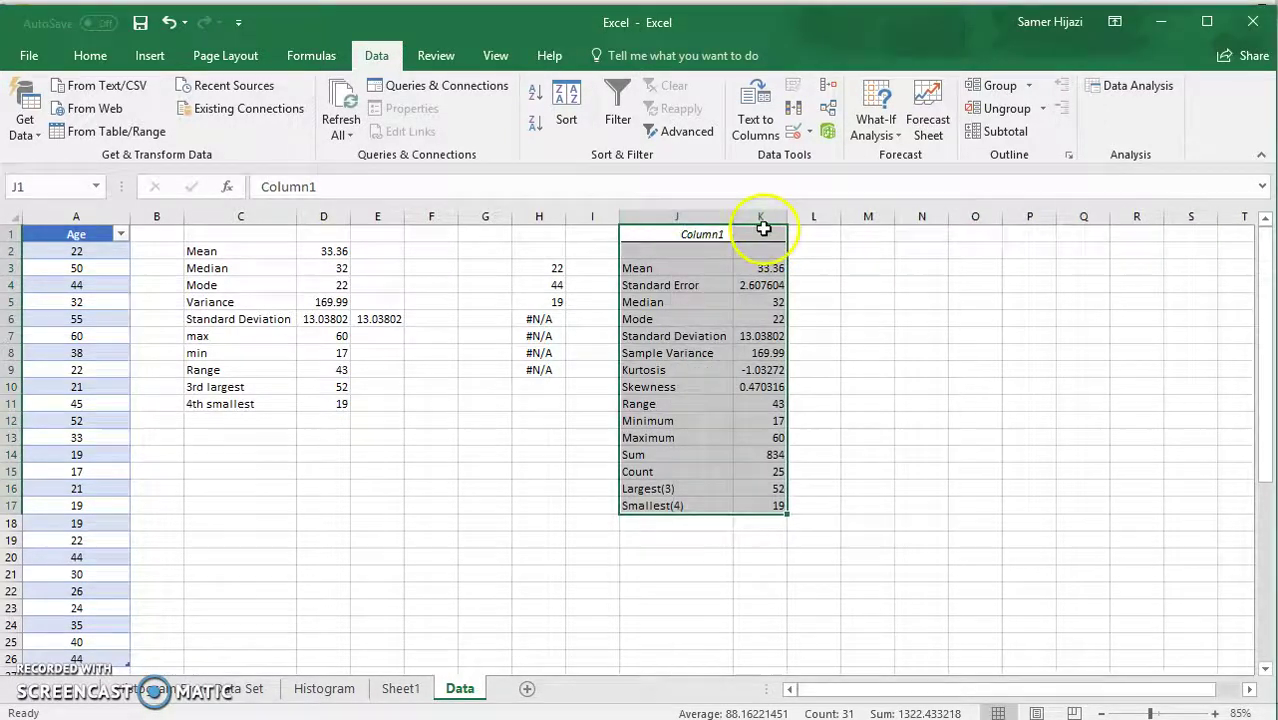
pyautogui.moveTo(787, 217); pyautogui.dragTo(826, 218)
pyautogui.click(803, 268)
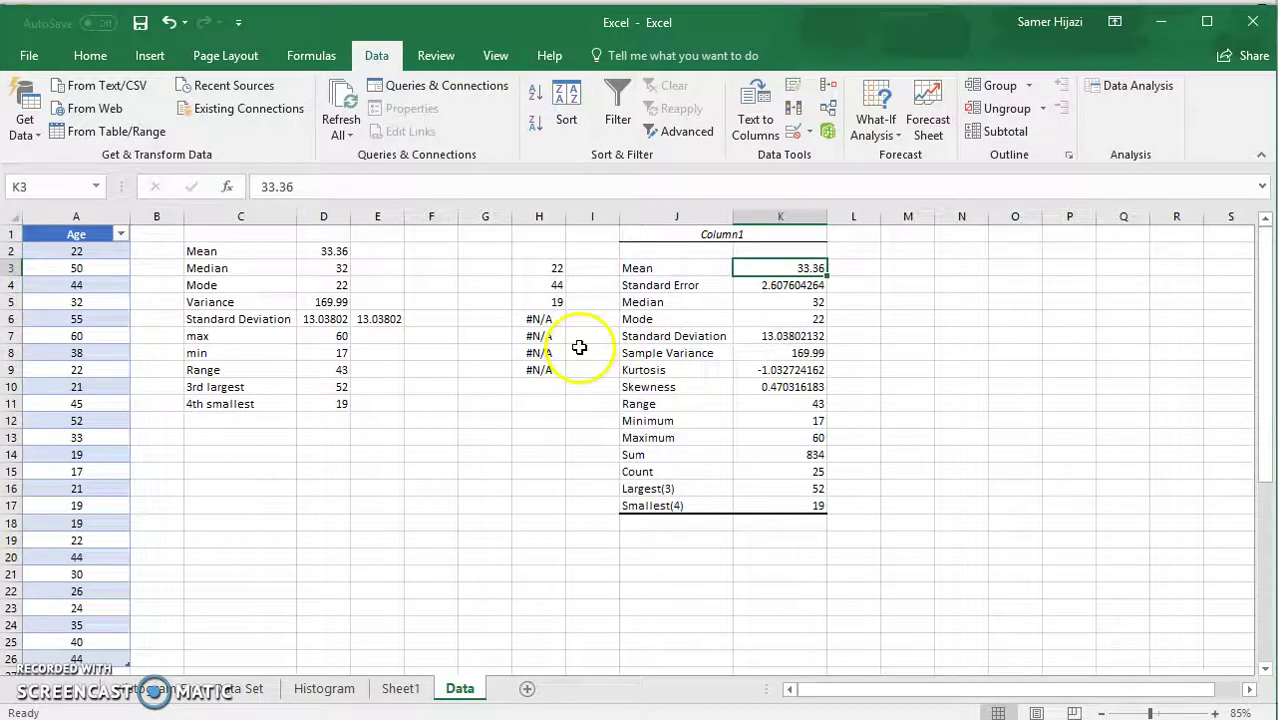
pyautogui.click(336, 254)
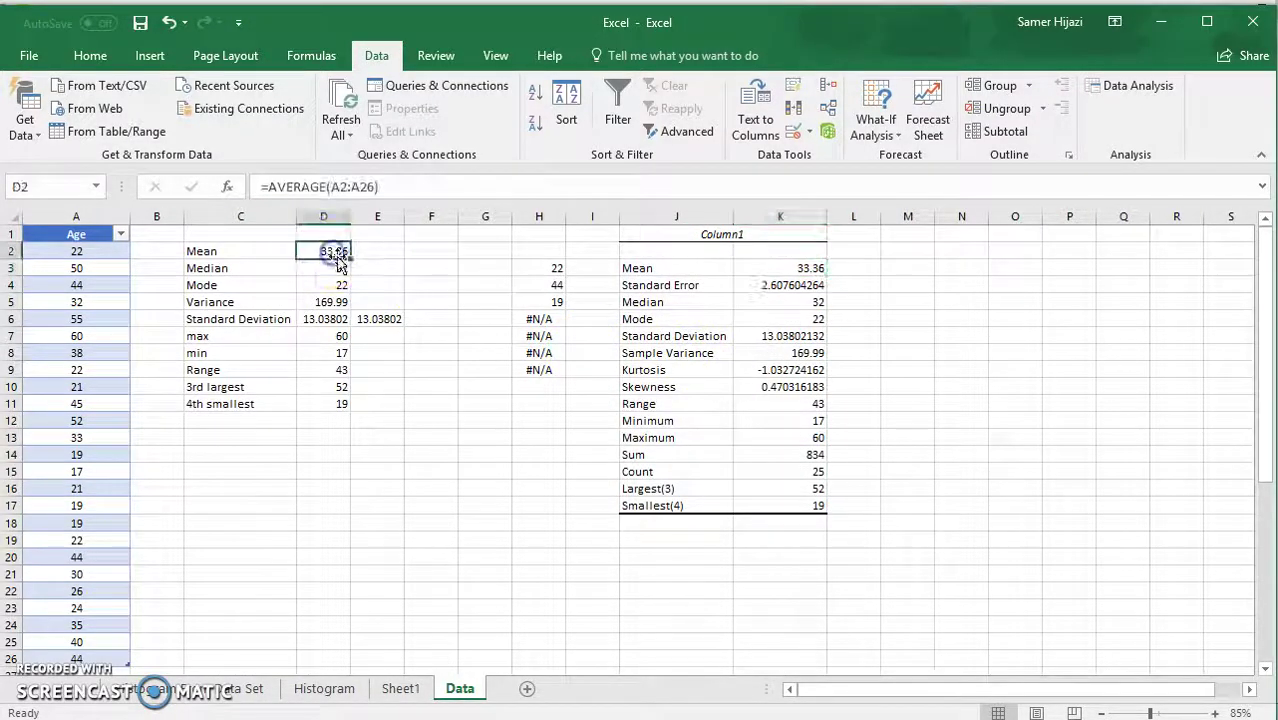
pyautogui.click(806, 267)
pyautogui.click(815, 302)
pyautogui.click(818, 319)
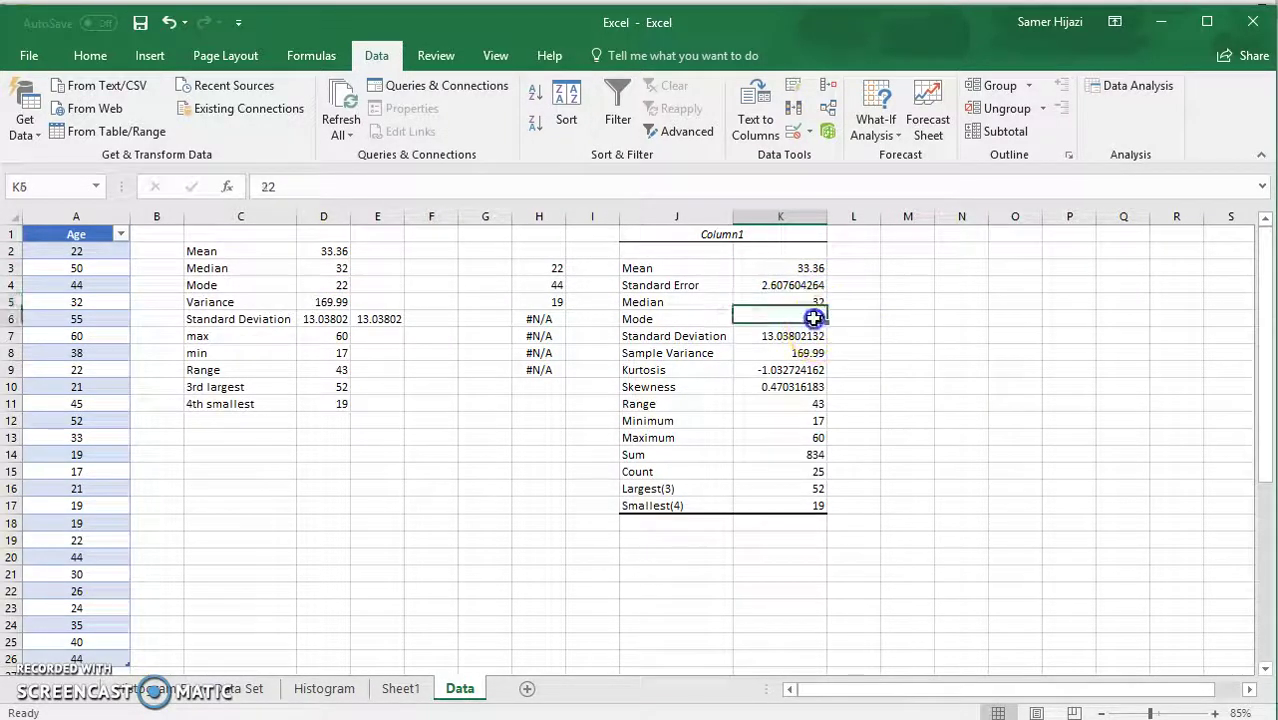
pyautogui.click(816, 337)
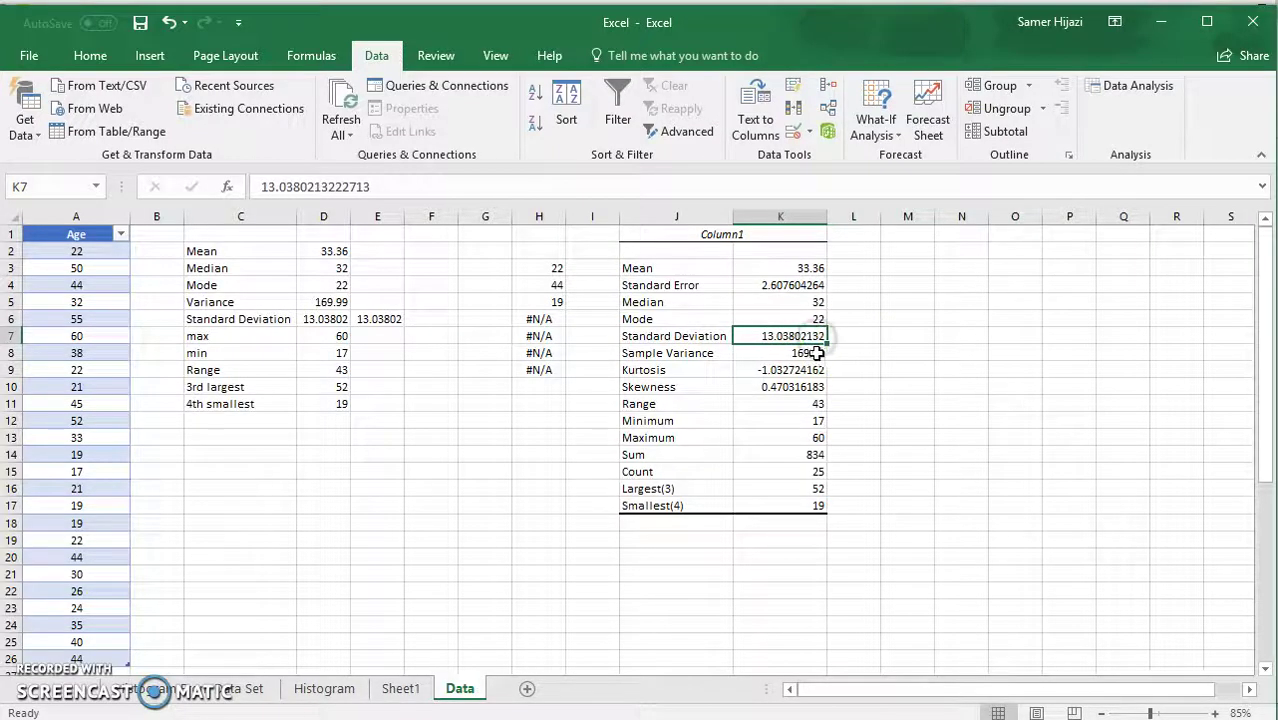
pyautogui.click(815, 353)
pyautogui.click(818, 403)
pyautogui.click(821, 420)
pyautogui.click(820, 437)
pyautogui.click(812, 487)
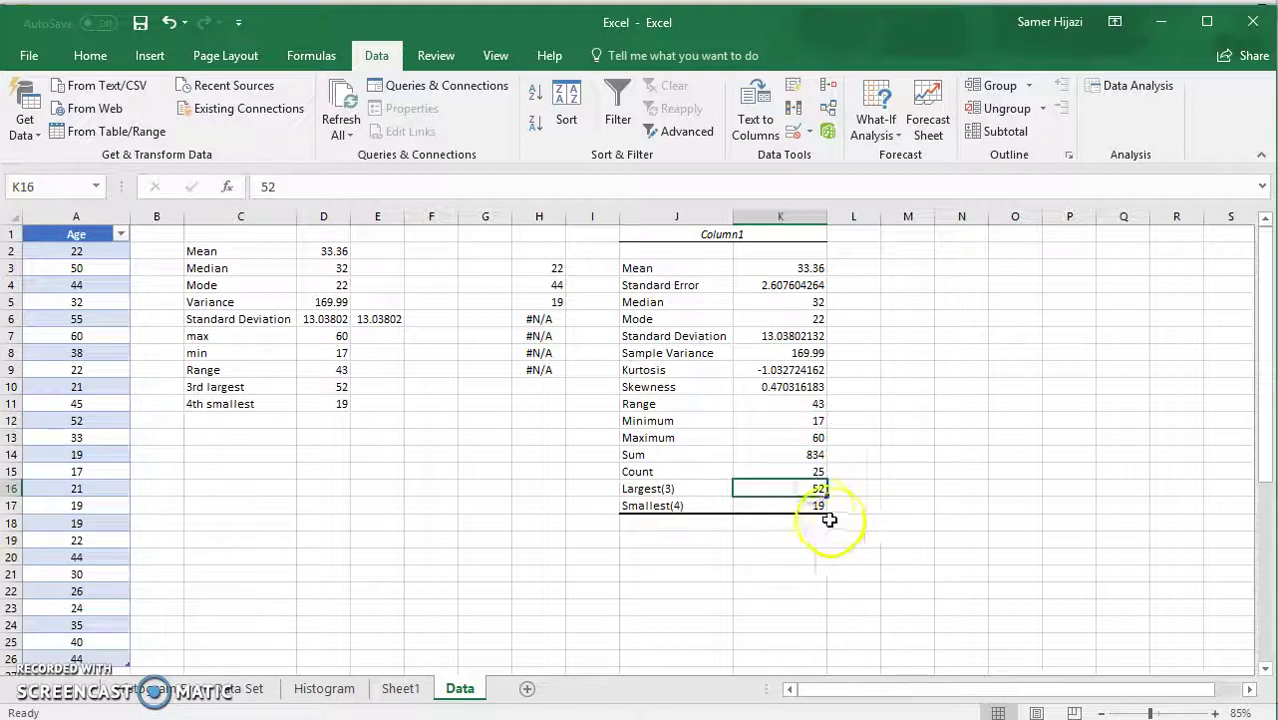
pyautogui.click(818, 506)
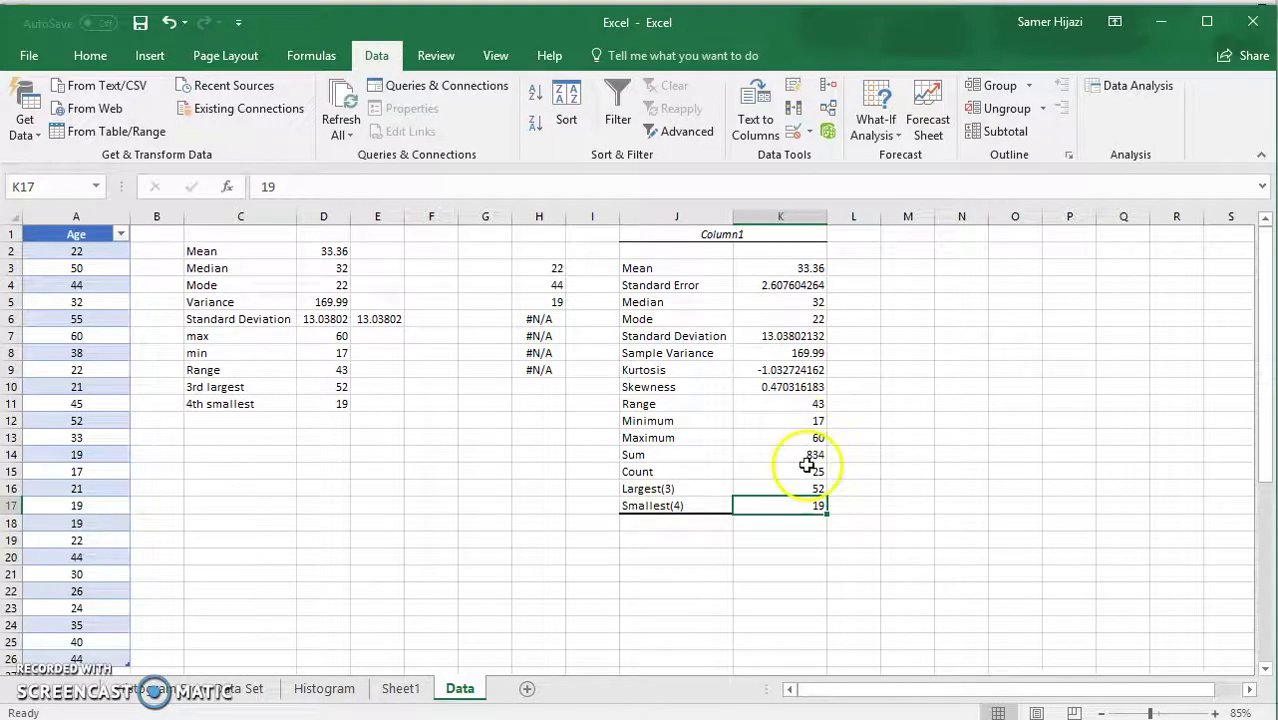
pyautogui.click(785, 387)
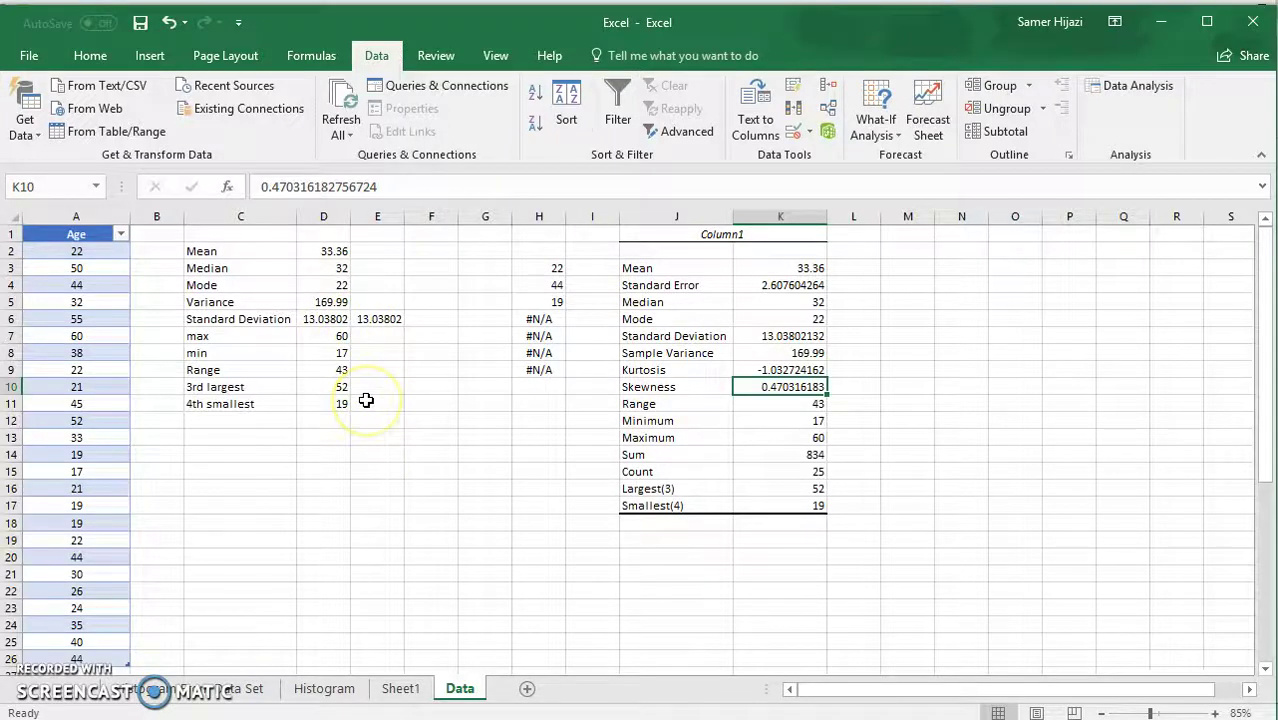
pyautogui.click(341, 252)
pyautogui.click(330, 318)
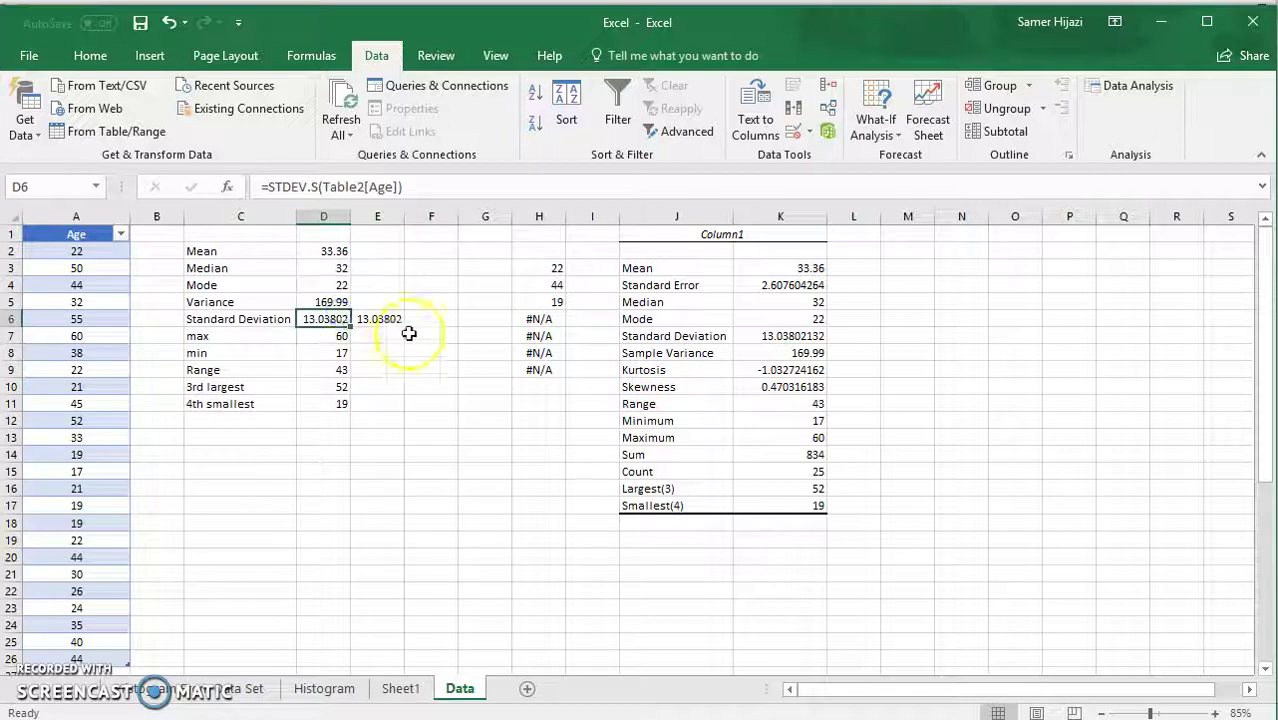
pyautogui.click(336, 251)
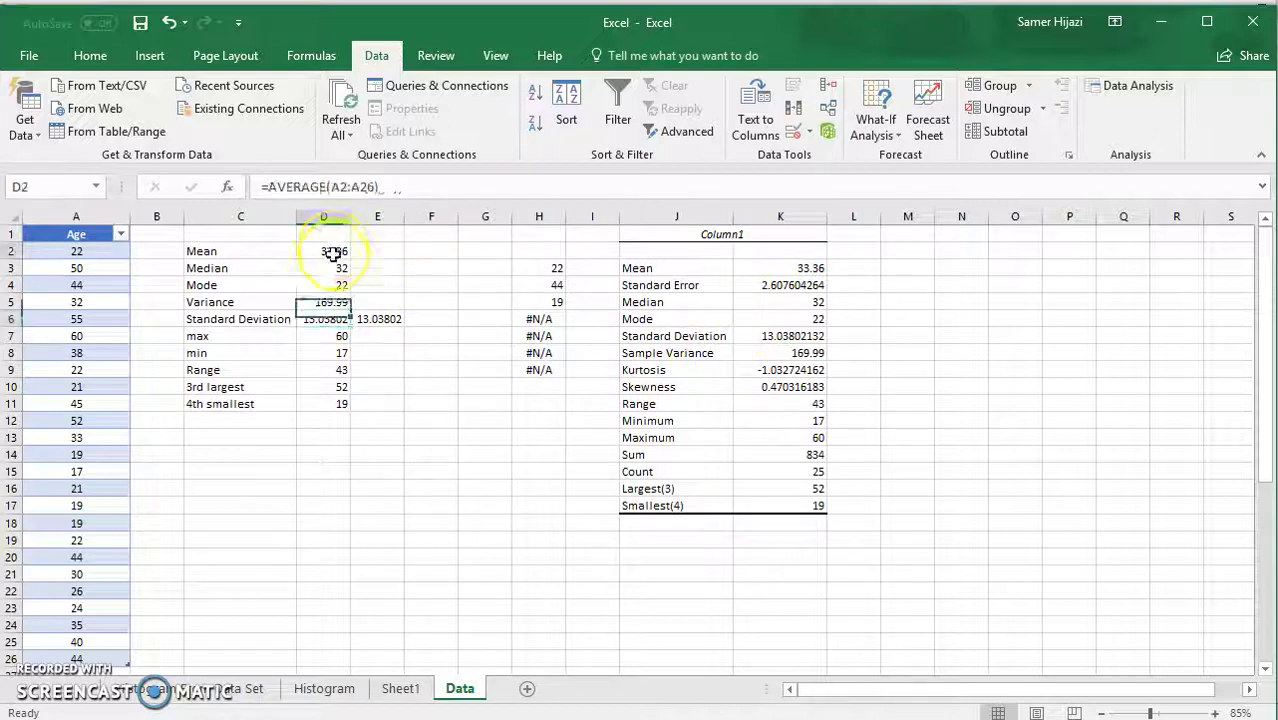
pyautogui.click(341, 320)
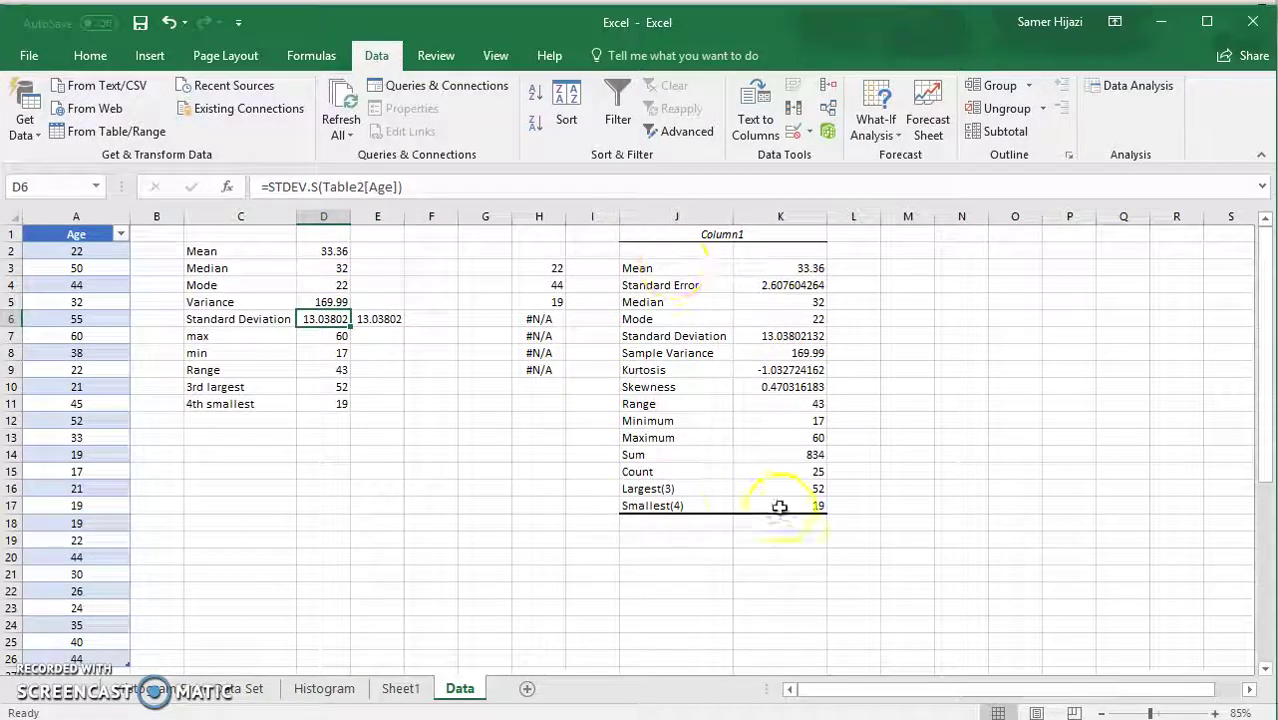